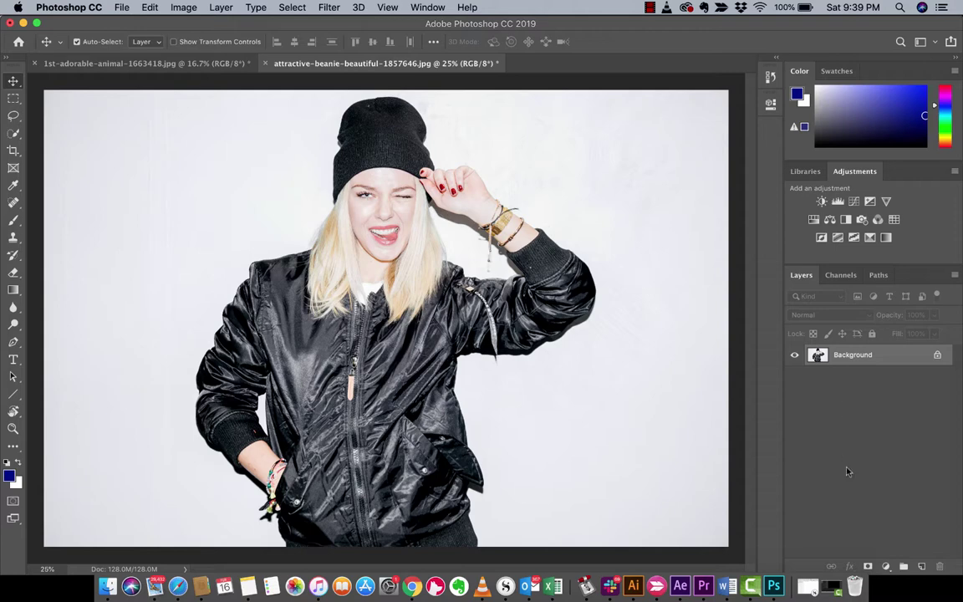
Add a Curves adjustment layer with an S-curve that darkens shadows and lifts highlights
left_click(887, 568)
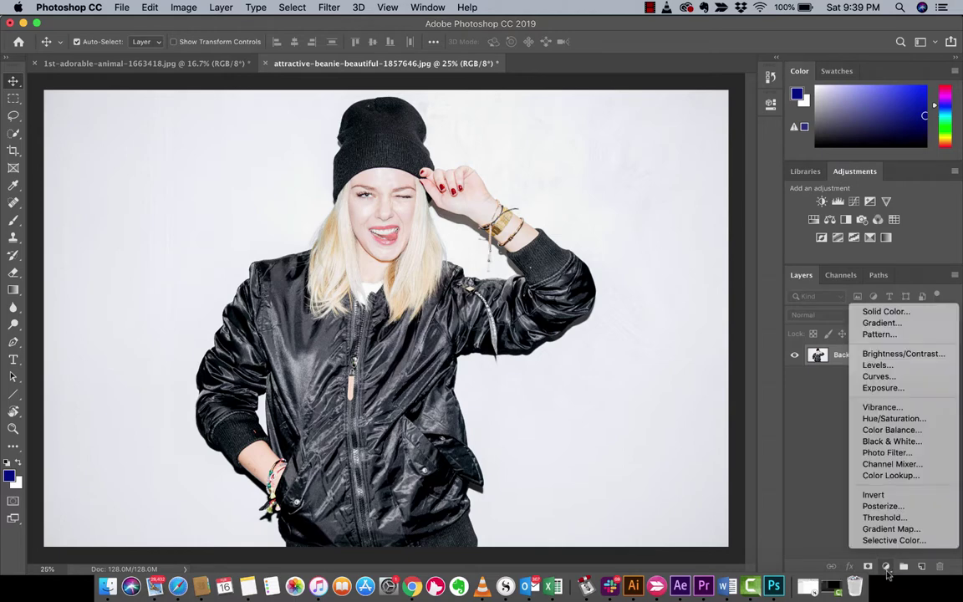
left_click(878, 377)
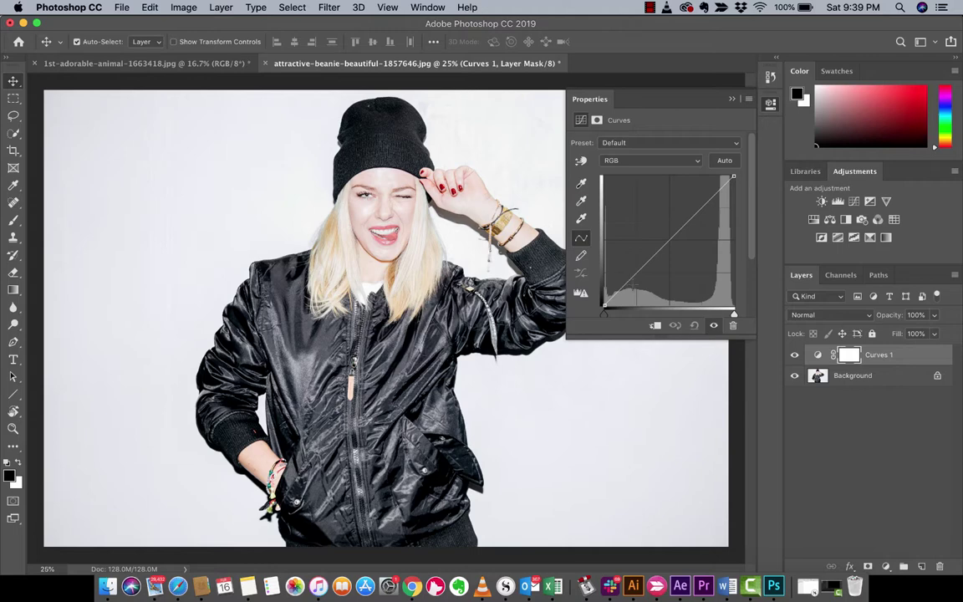
left_click_drag(633, 279, 634, 286)
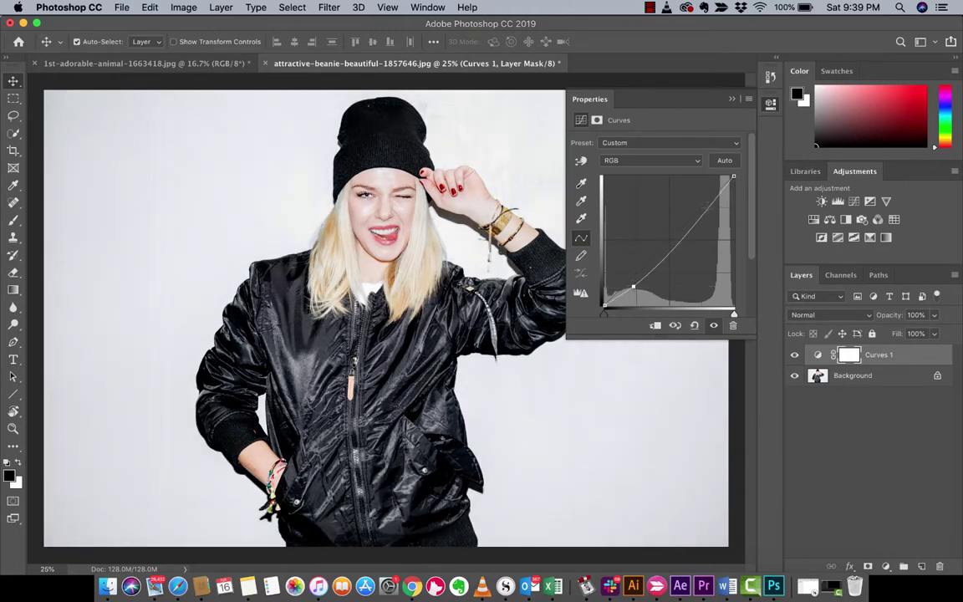
left_click_drag(703, 210, 702, 199)
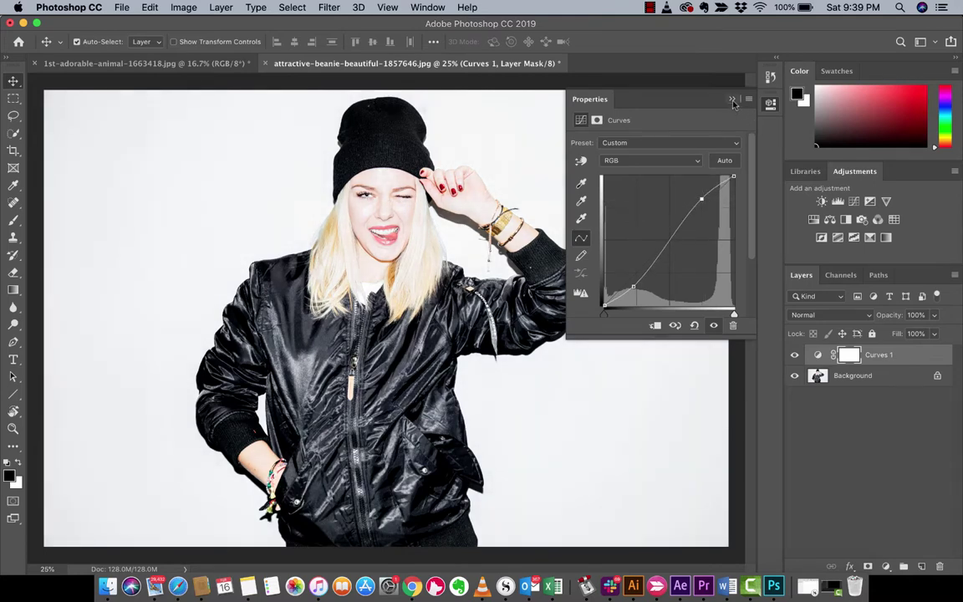
left_click(733, 99)
left_click(858, 427)
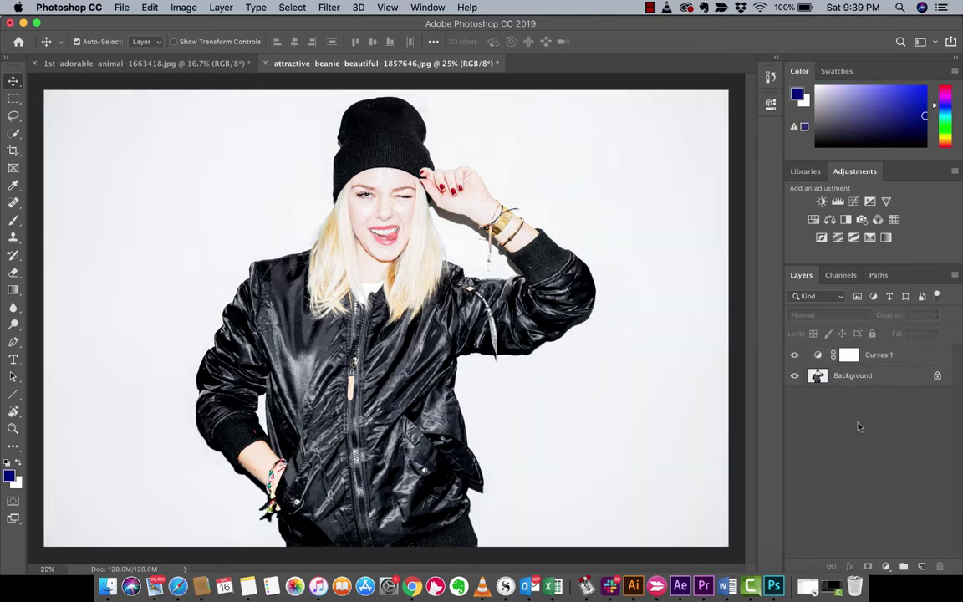
Add a Photo Filter layer using Warming Filter (85), after comparing (81), at about 30% density
left_click(887, 567)
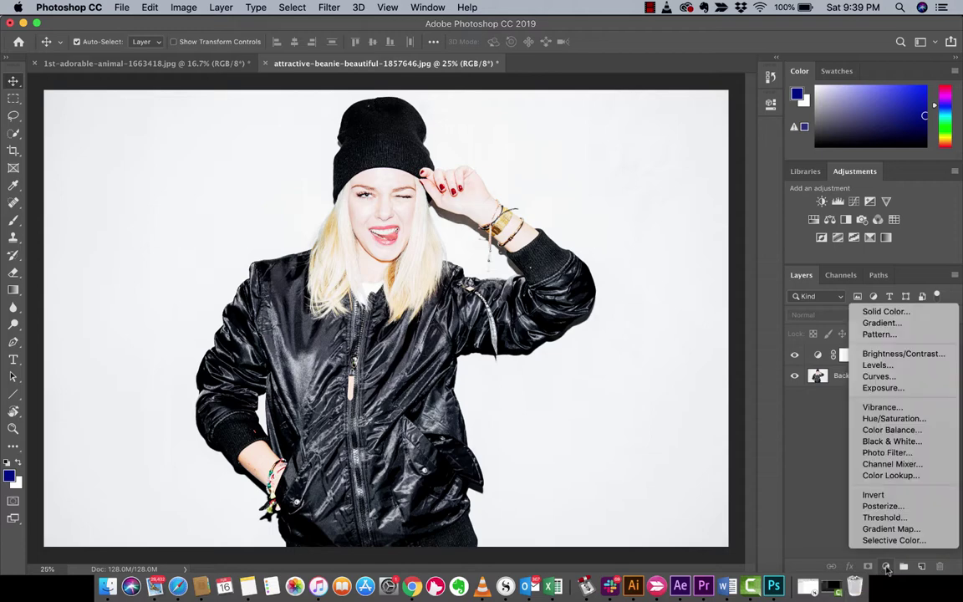
left_click(888, 453)
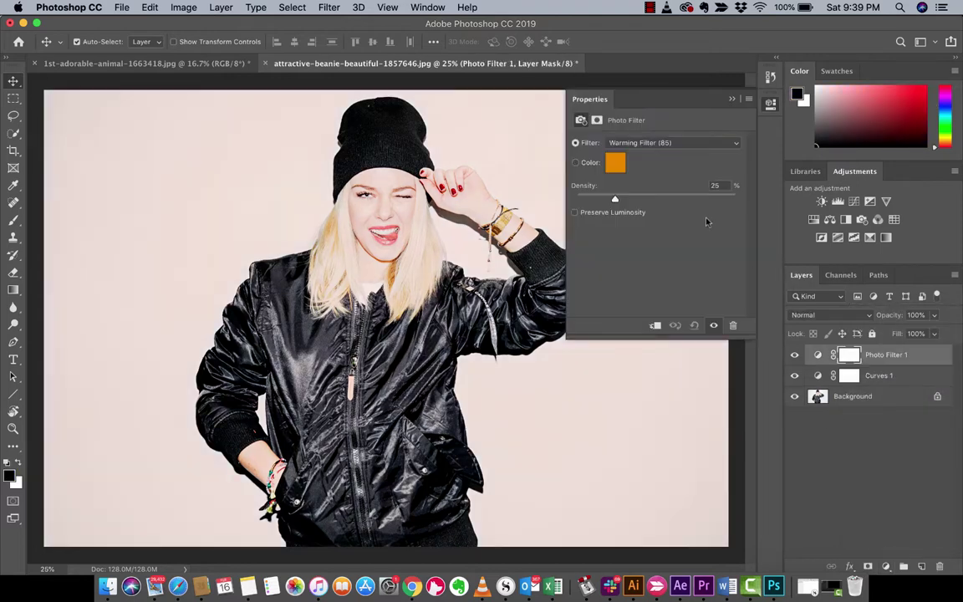
left_click(675, 146)
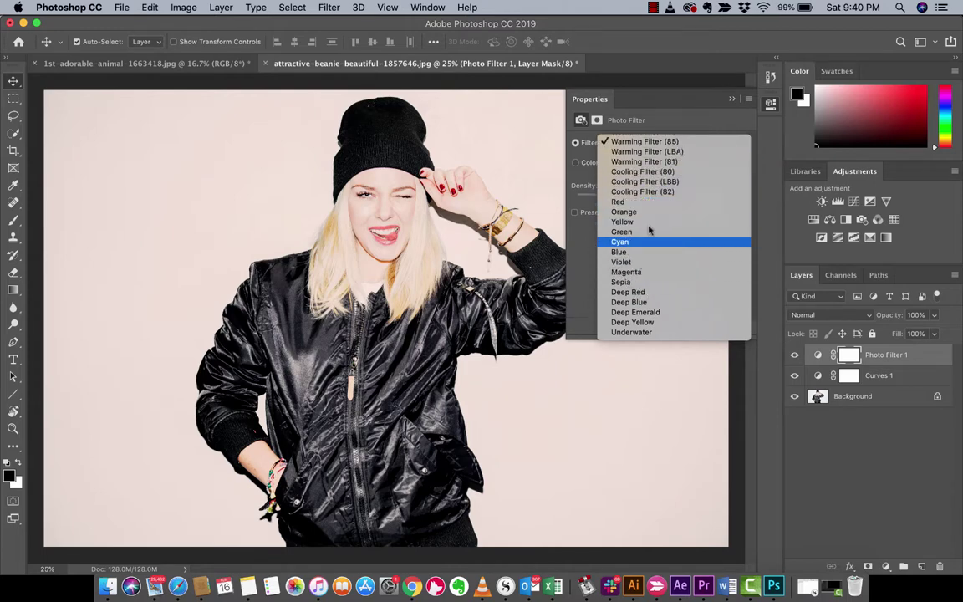
left_click(654, 161)
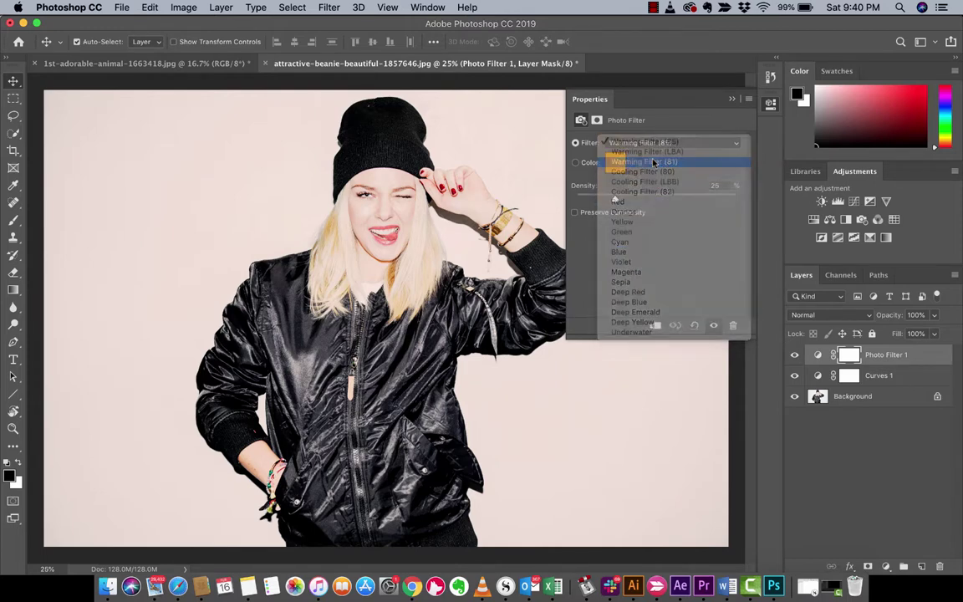
left_click(649, 142)
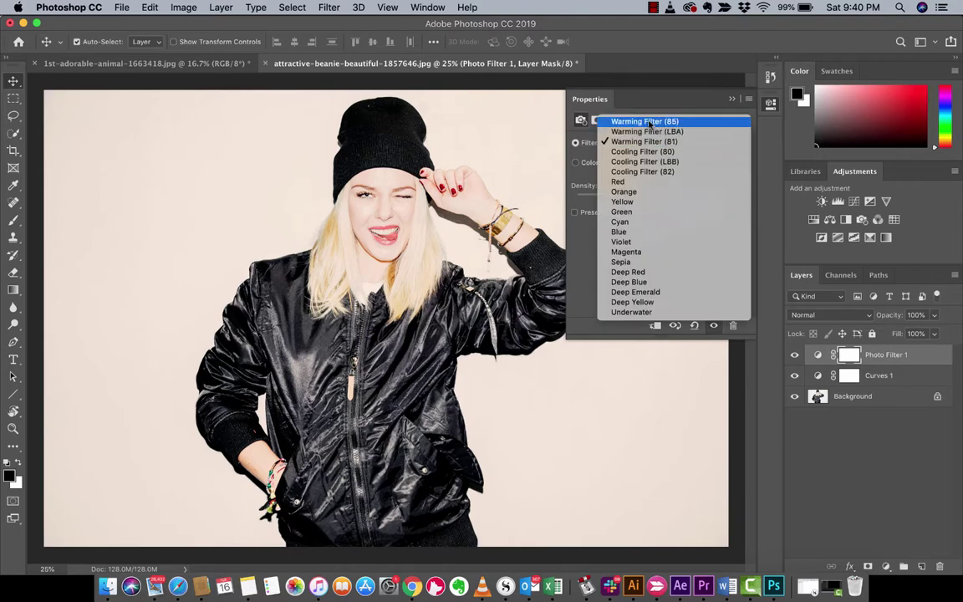
left_click(644, 121)
left_click_drag(616, 200, 618, 202)
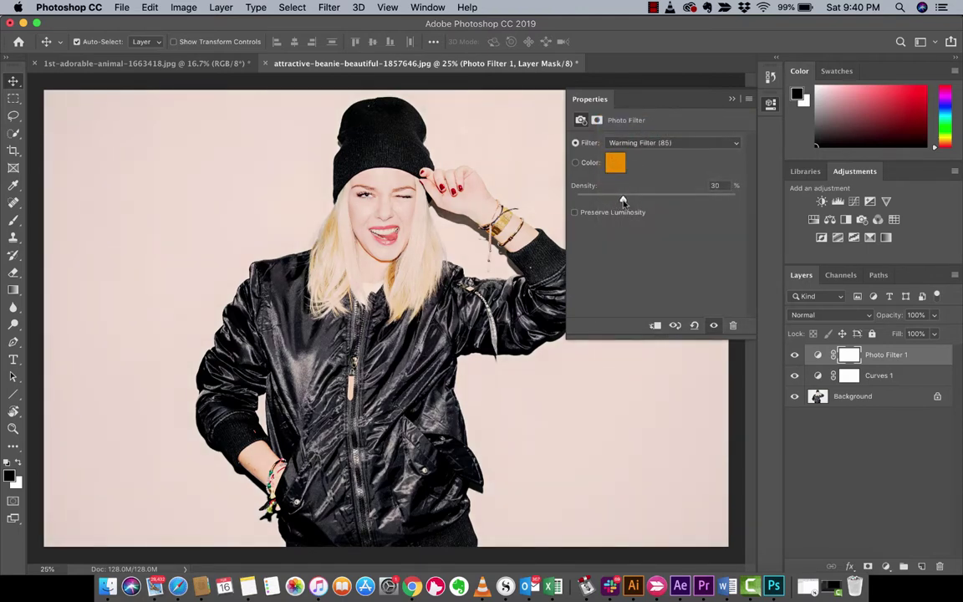
left_click(872, 434)
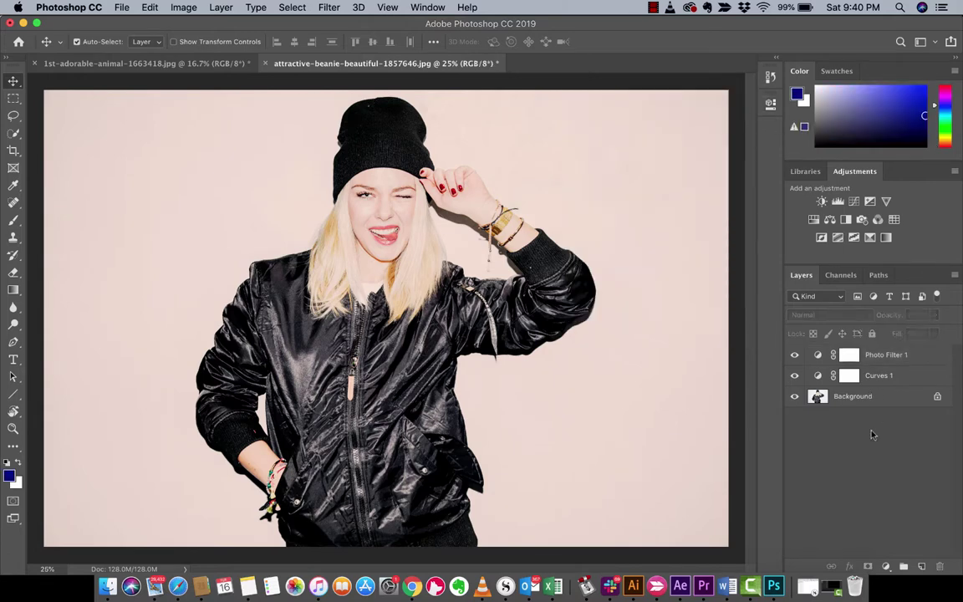
Add a Color Balance layer shifting the Highlights Cyan/Red slider to +29 red
left_click(887, 568)
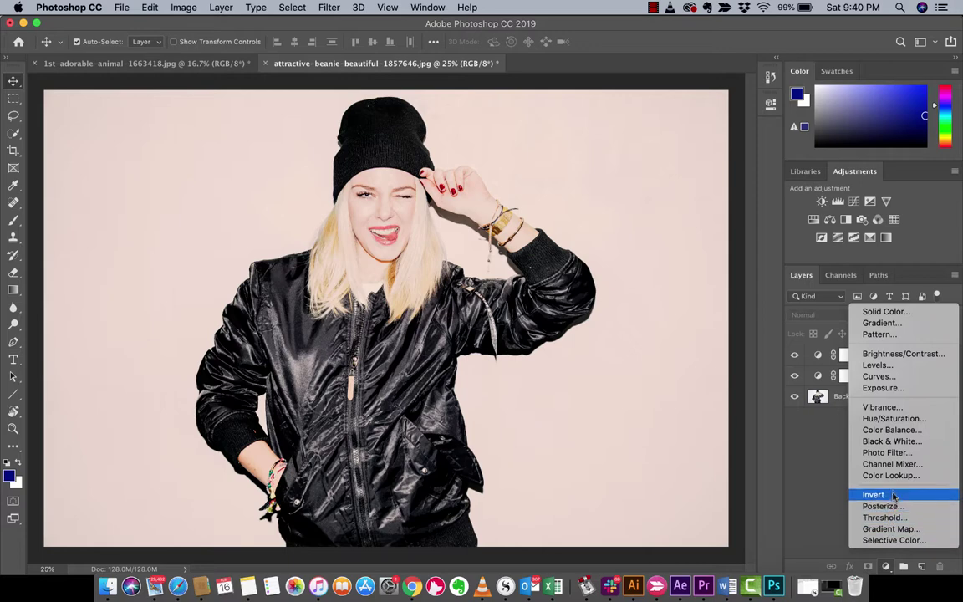
left_click(892, 430)
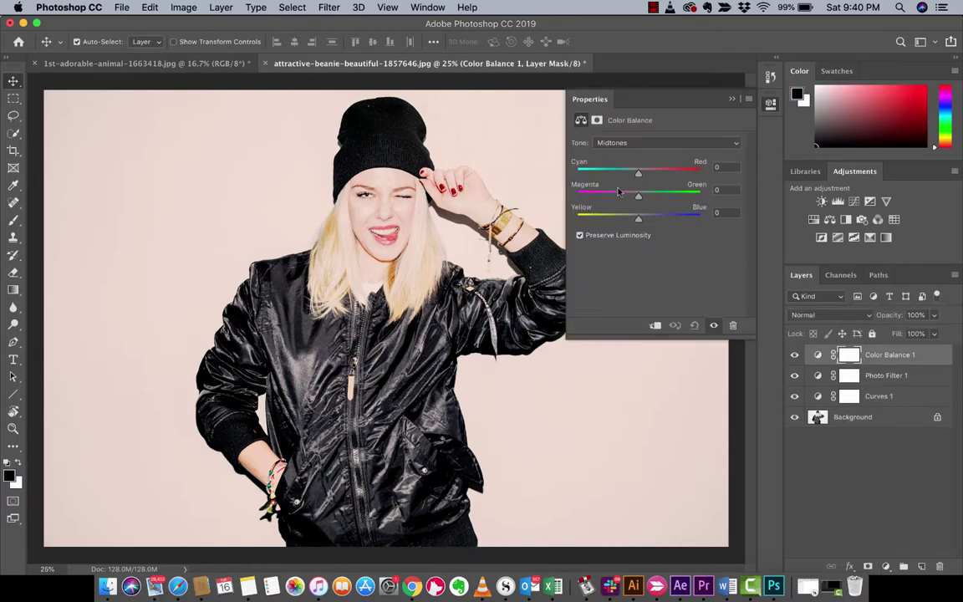
left_click(638, 143)
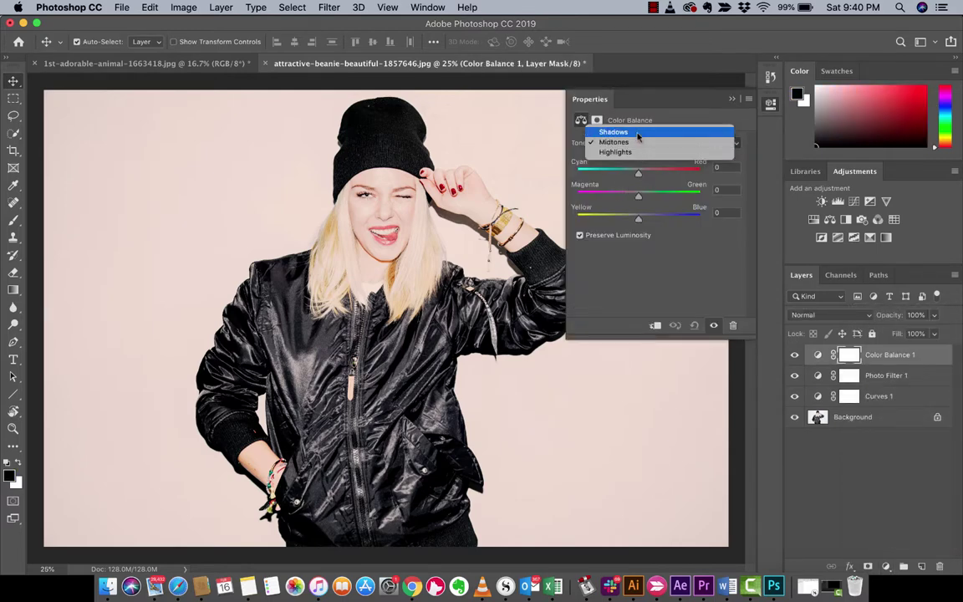
left_click(638, 151)
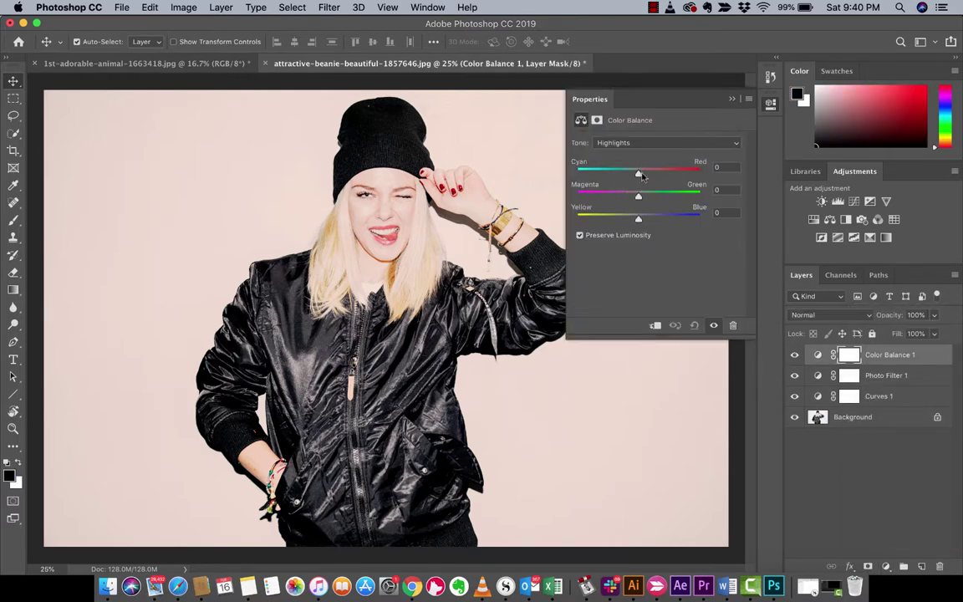
left_click_drag(638, 176, 657, 176)
left_click(731, 99)
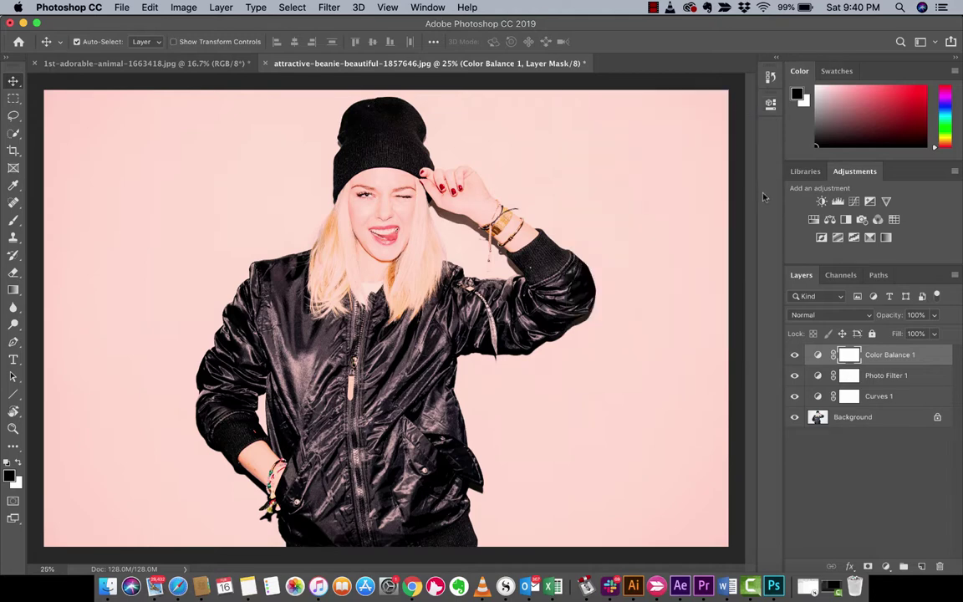
left_click(855, 467)
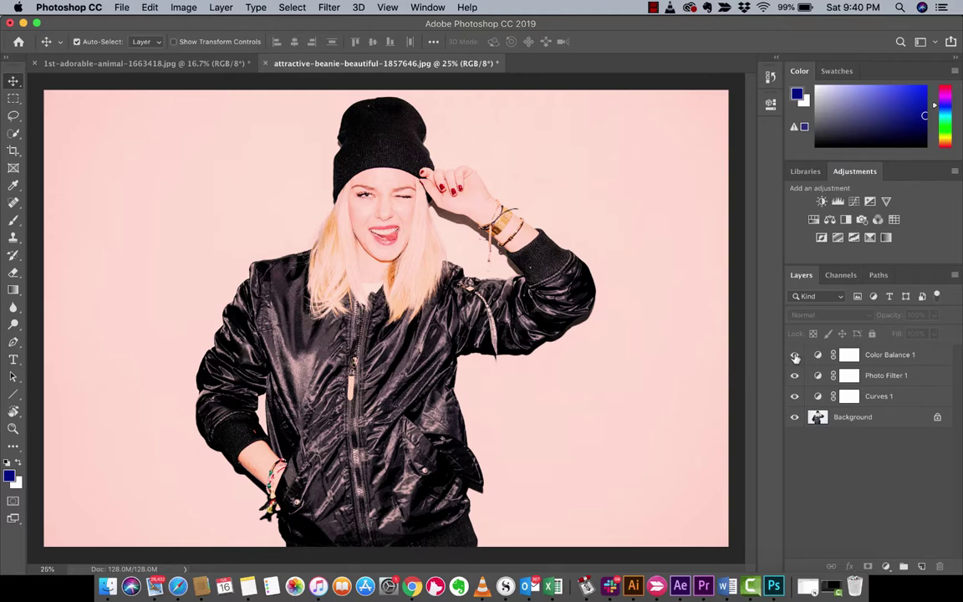
left_click_drag(795, 357, 798, 401)
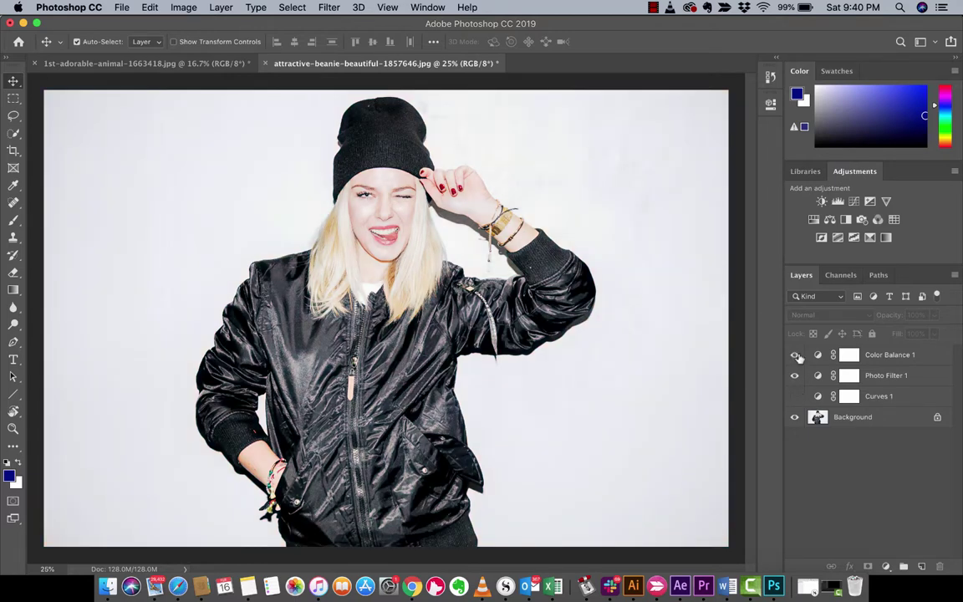
left_click_drag(795, 355, 796, 378)
left_click(795, 396)
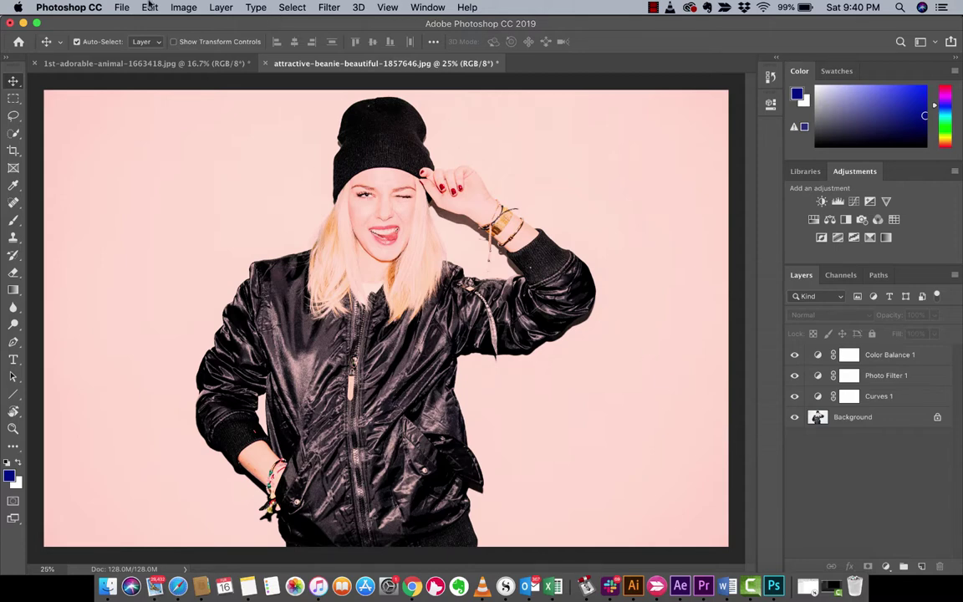
Start a File > Export > Color Lookup Tables export with the description CurtisRedTint
left_click(122, 6)
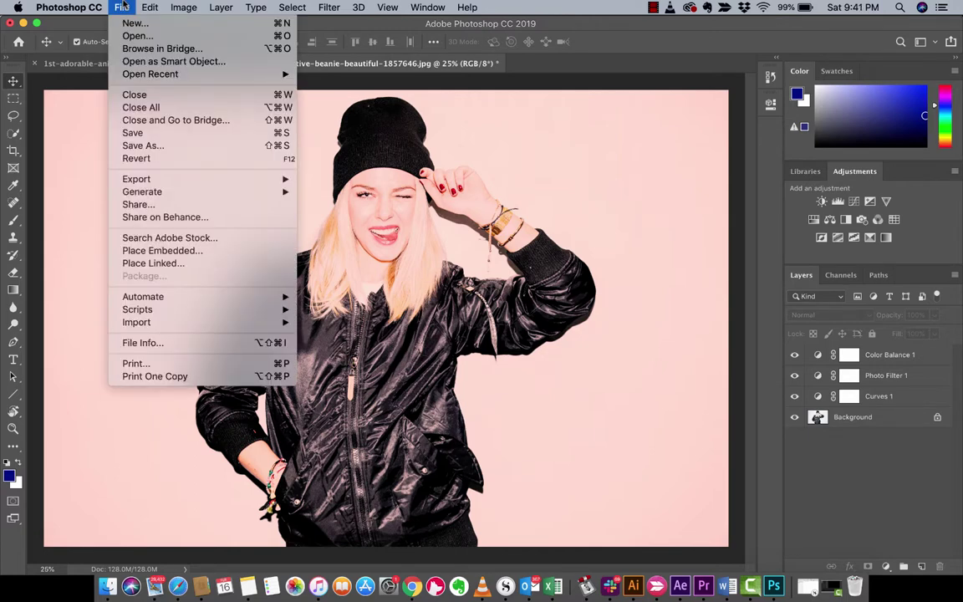
mouse_move(147, 179)
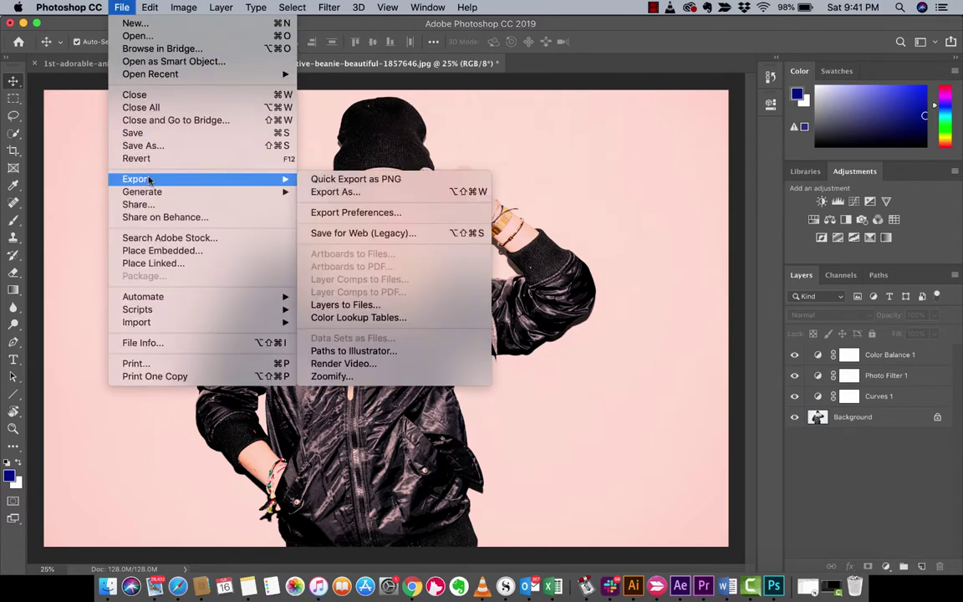
left_click(346, 318)
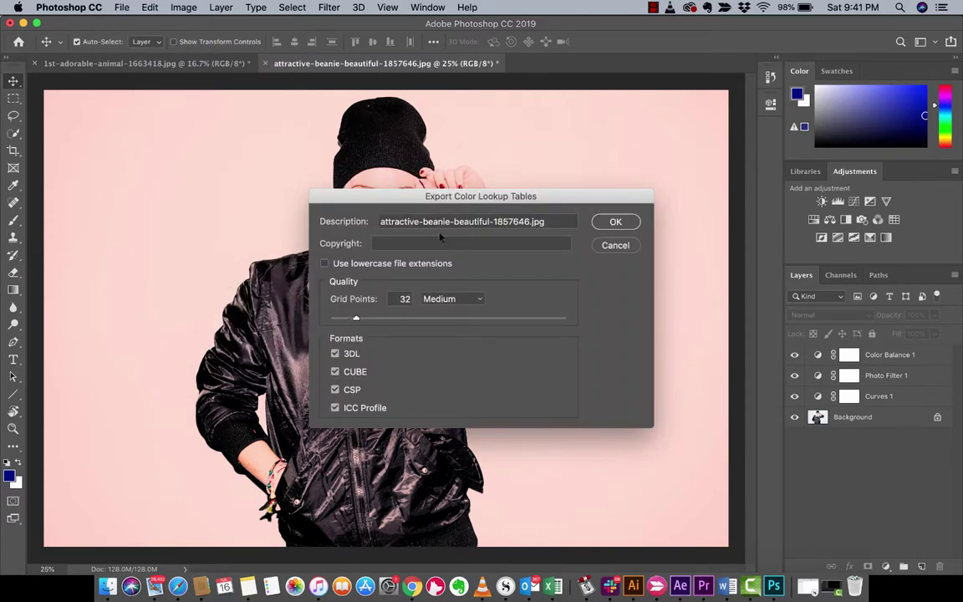
triple_click(471, 222)
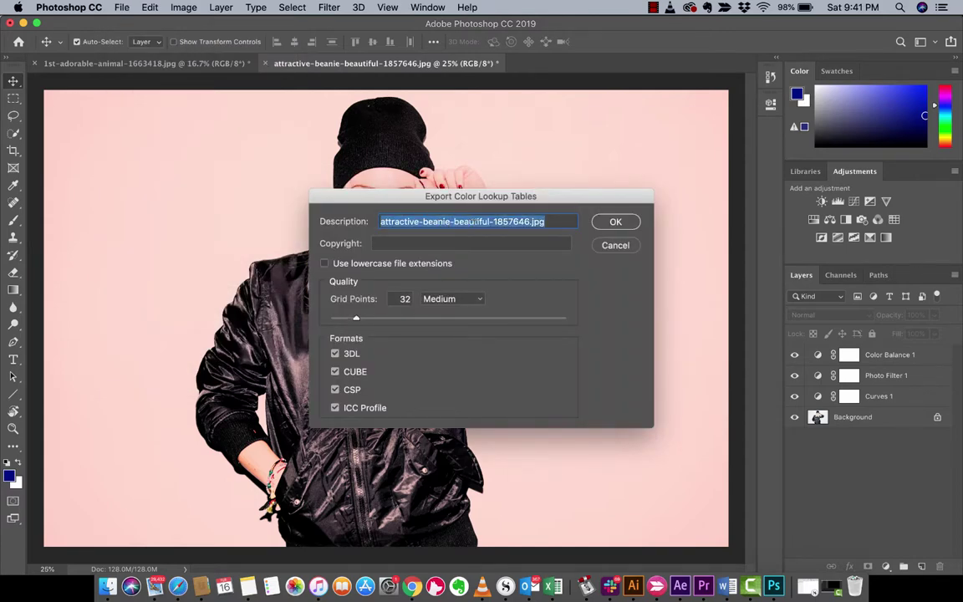
type("red-")
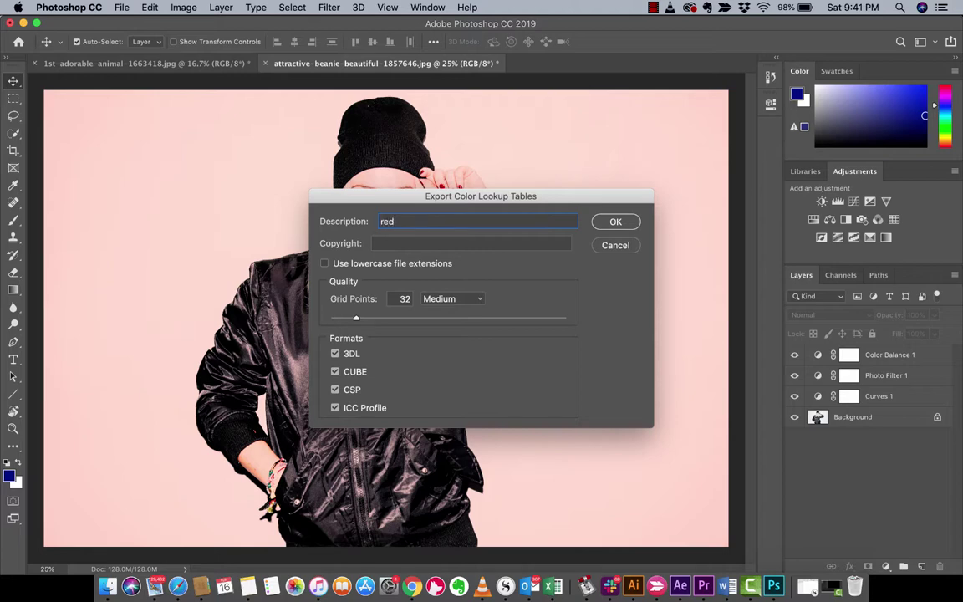
key("BackSpace")
key("BackSpace")
key("BackSpace")
key("BackSpace")
type("CurtisRedTint")
Save the lookup table files as CurtisRedTint in the Custom Filters folder
left_click(610, 224)
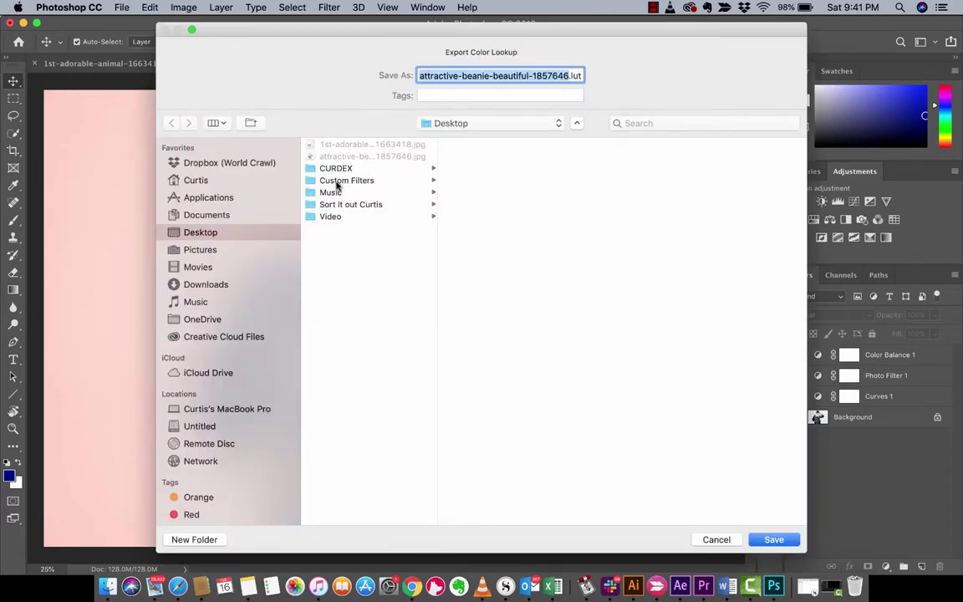
left_click(338, 183)
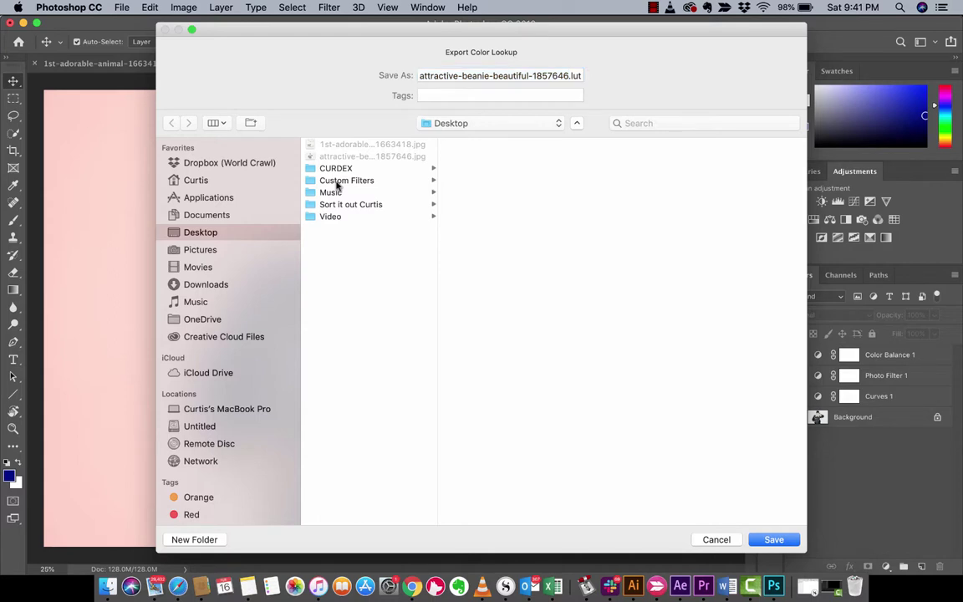
double_click(464, 75)
triple_click(465, 76)
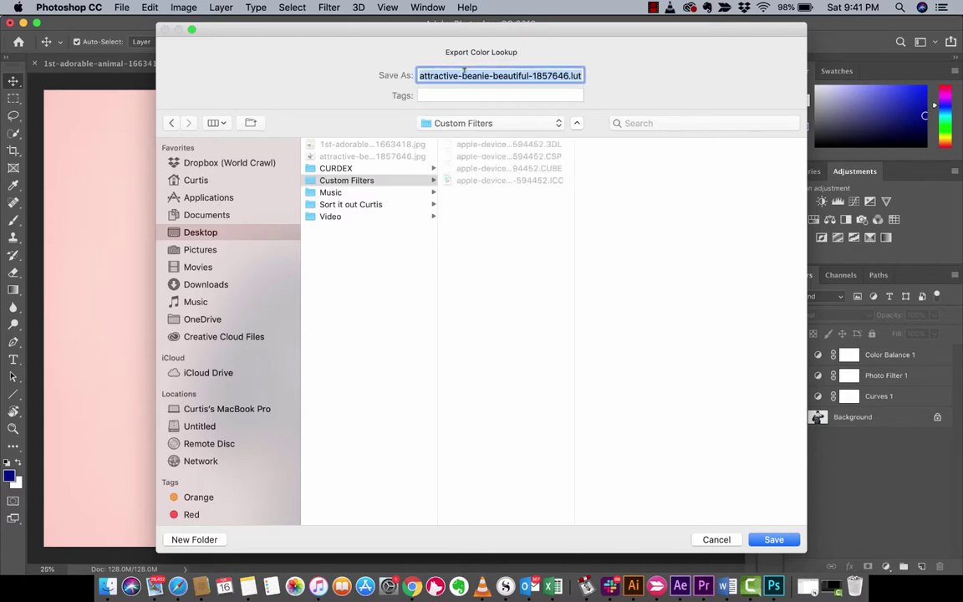
type("CurtisRedT")
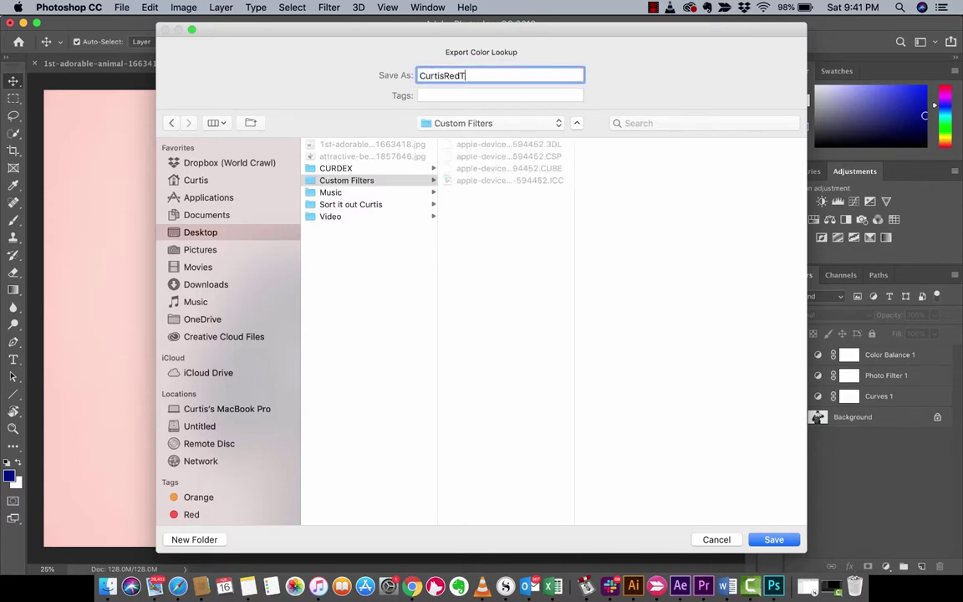
type("int")
left_click(759, 540)
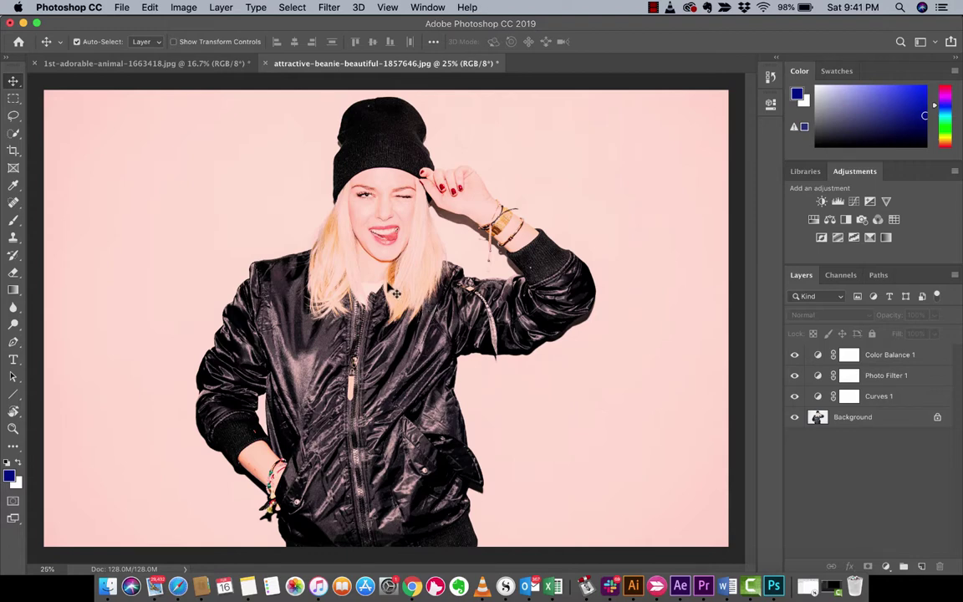
Switch to the cat photo and add a Color Lookup adjustment layer
left_click(168, 67)
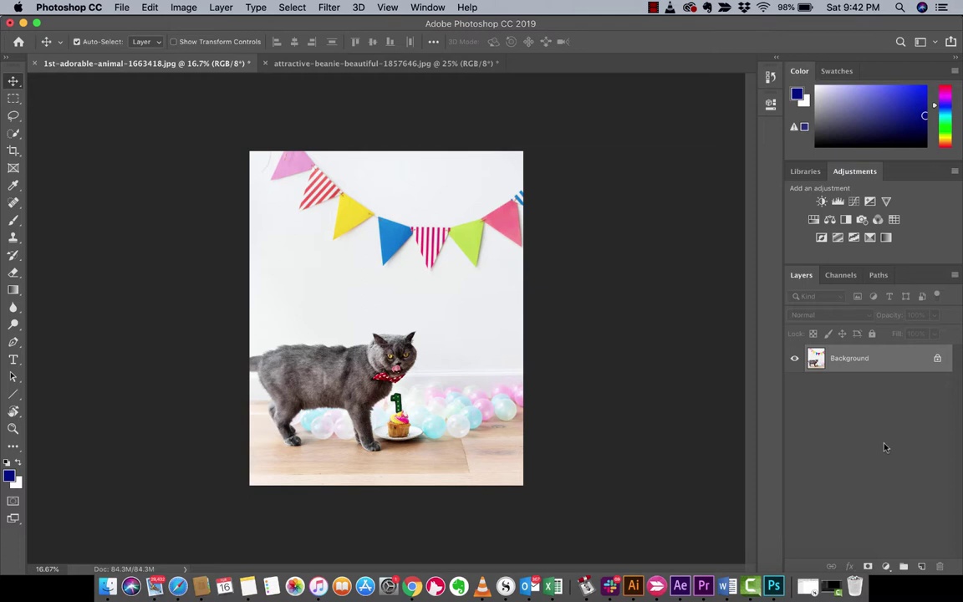
left_click(887, 567)
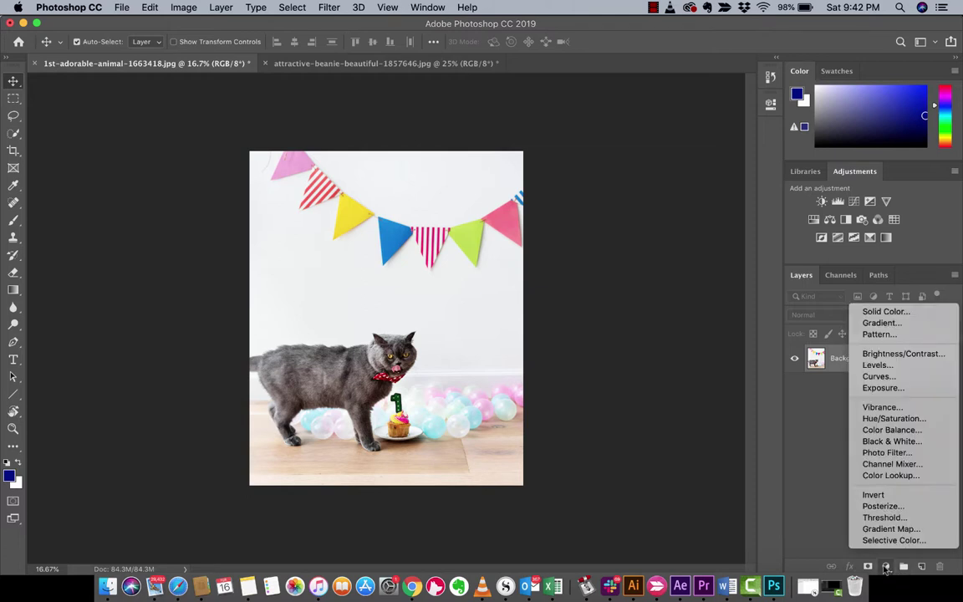
left_click(892, 476)
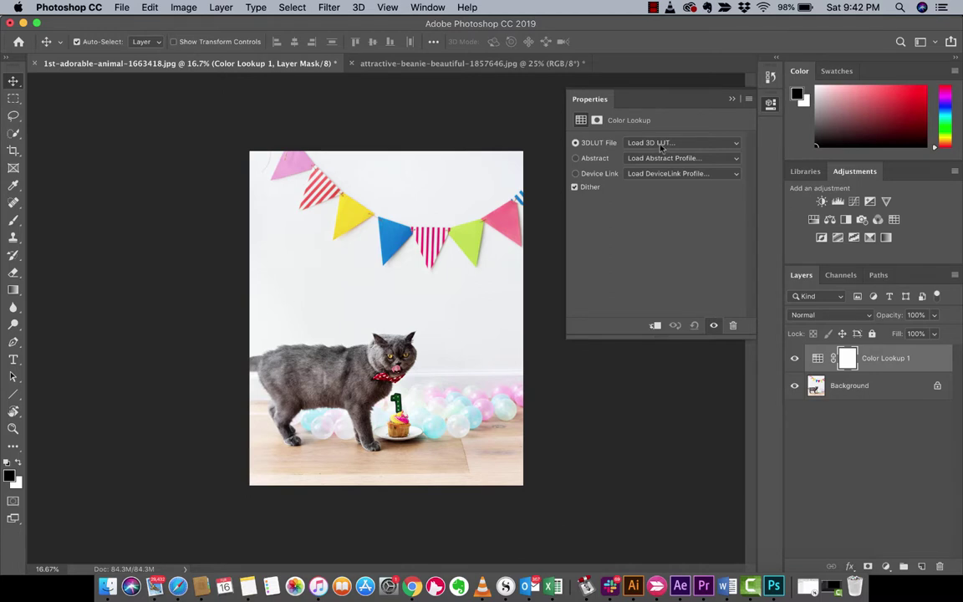
Choose Load 3D LUT… from the Color Lookup layer's 3DLUT File list
left_click(661, 143)
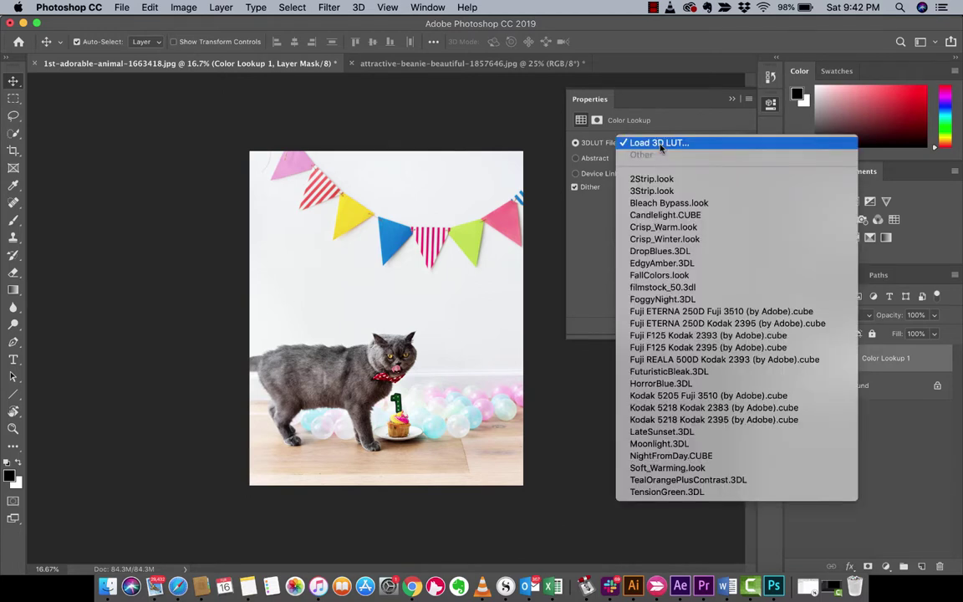
left_click(656, 143)
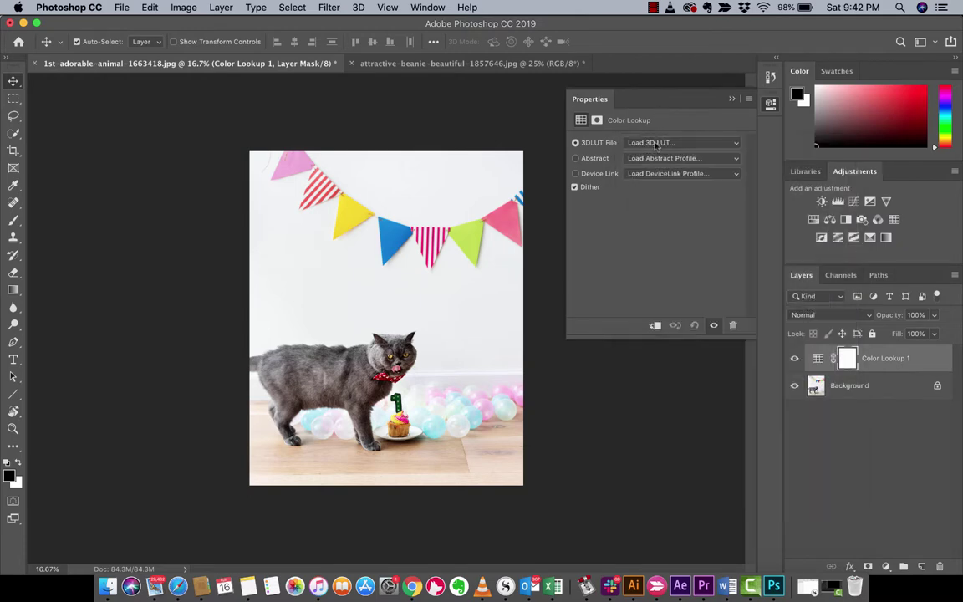
left_click(657, 143)
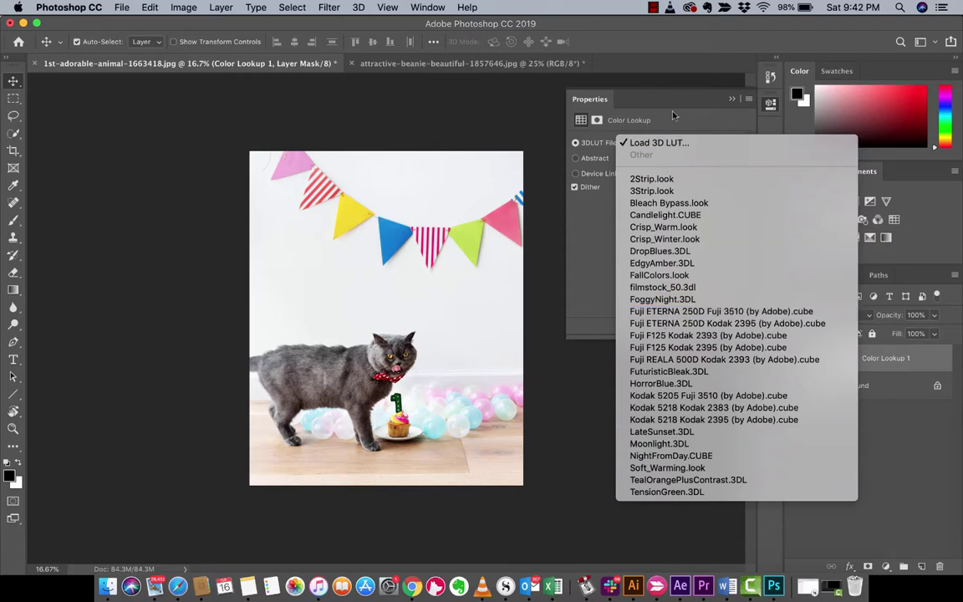
left_click(604, 102)
left_click(651, 144)
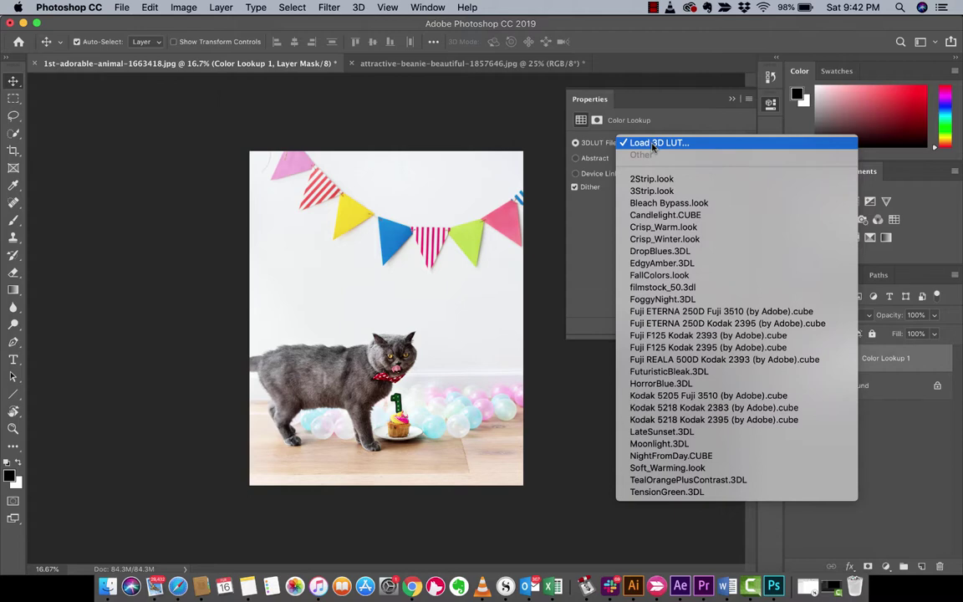
left_click(653, 144)
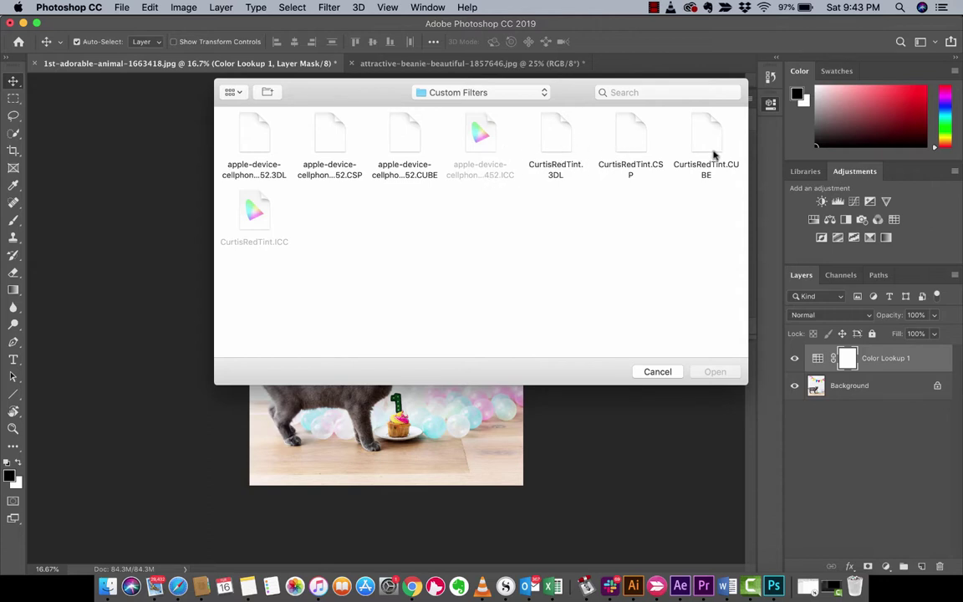
Open CurtisRedTint.3DL as the cat photo's lookup table
left_click(563, 141)
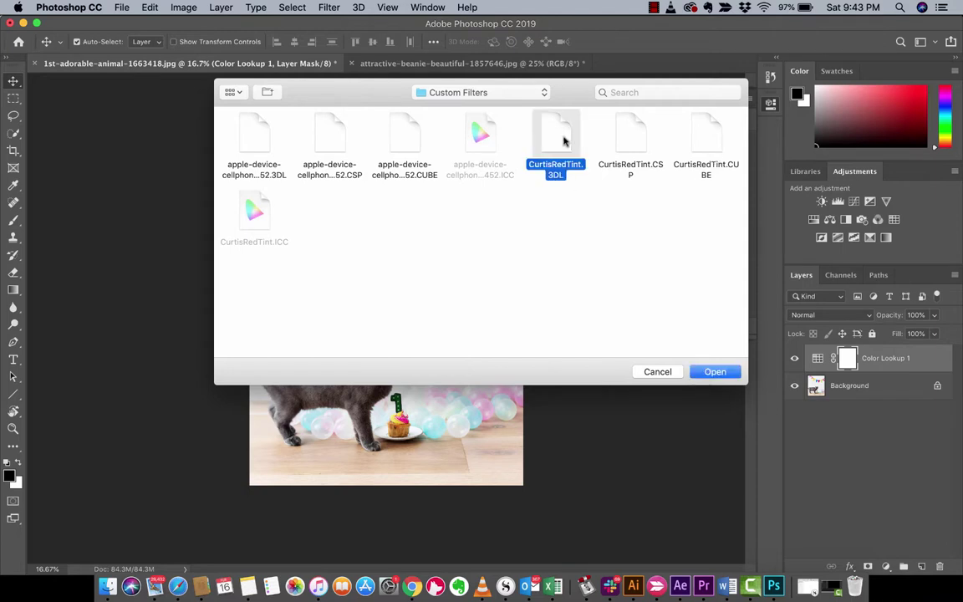
left_click(715, 372)
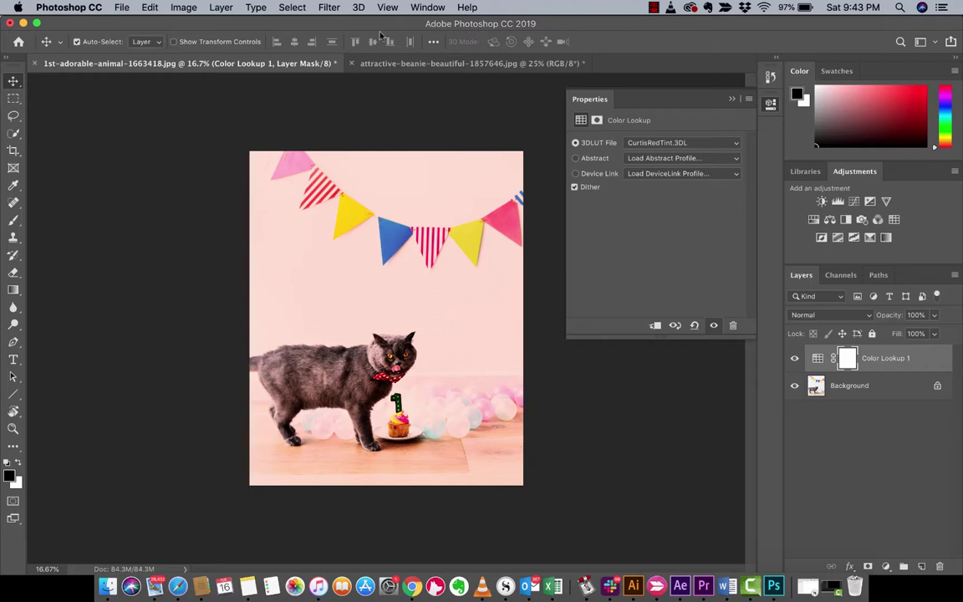
Return to the beanie portrait and collapse Properties, adding no new adjustment layer
left_click(357, 63)
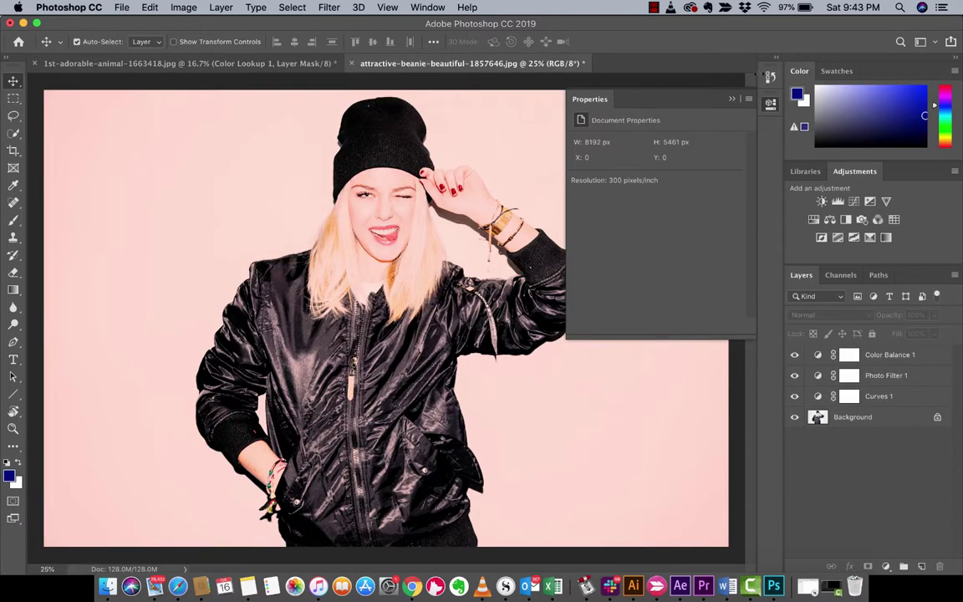
left_click(662, 92)
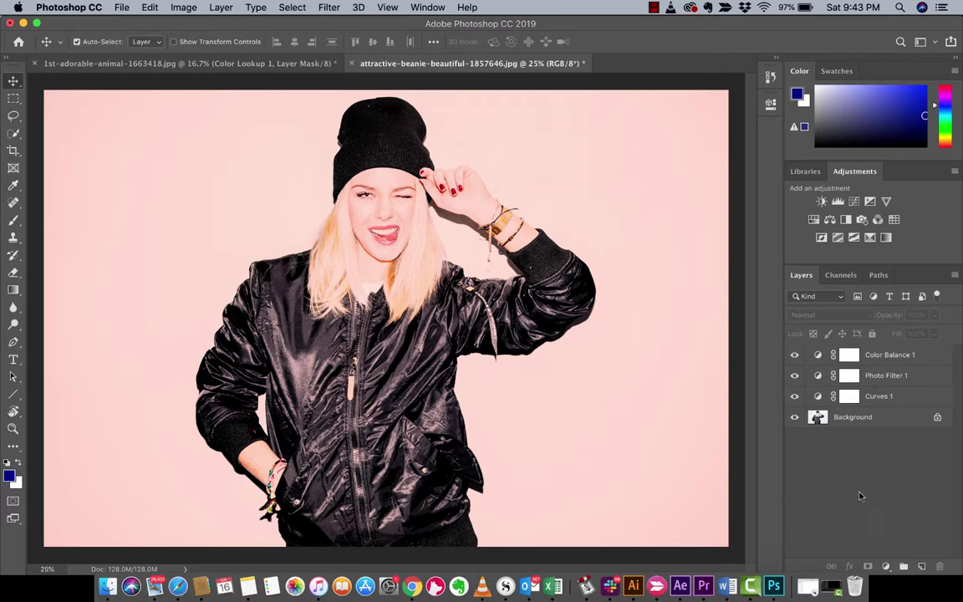
left_click(886, 566)
key("Escape")
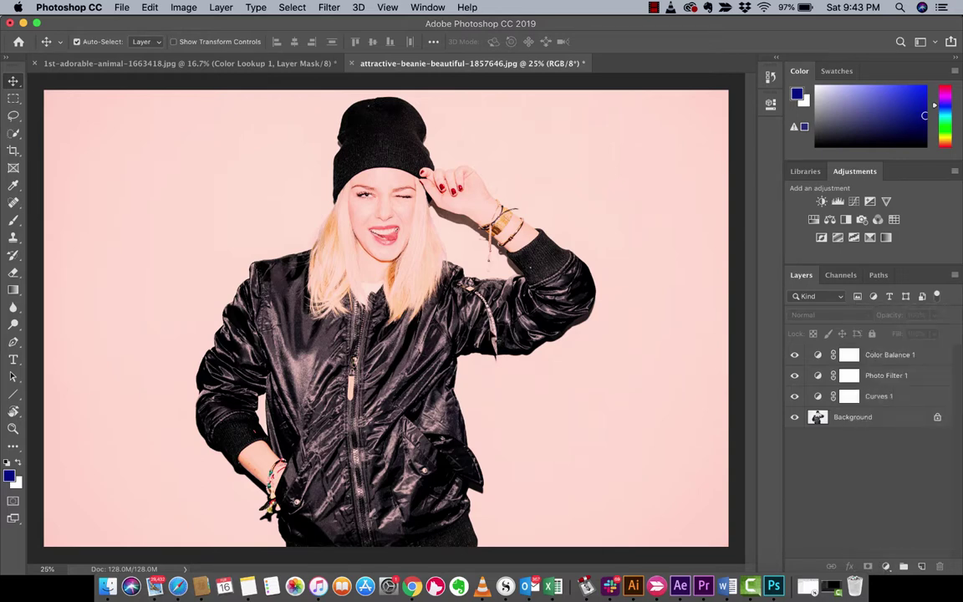